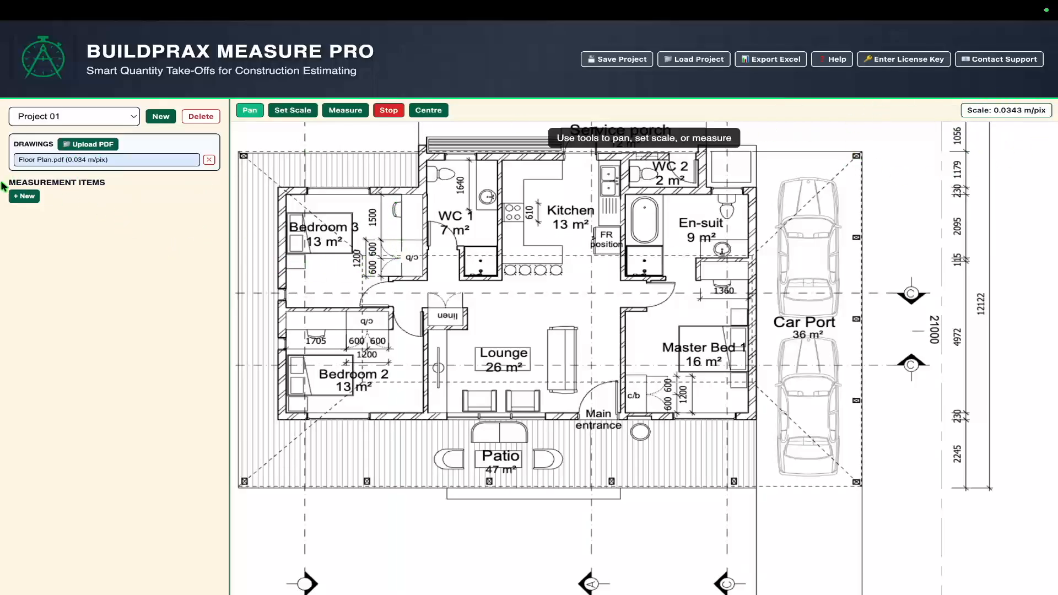
# Add a measurement item named Bathrooms, with m² as its unit and blue (RGB 44, 33, 196) as its colour.
pyautogui.click(28, 200)
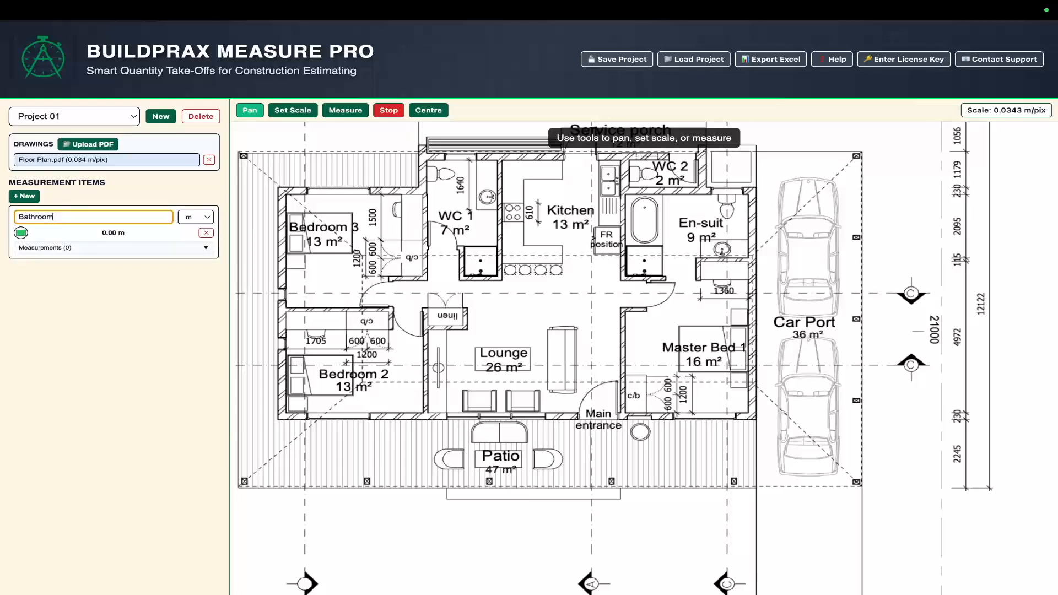
pyautogui.click(203, 223)
pyautogui.click(199, 231)
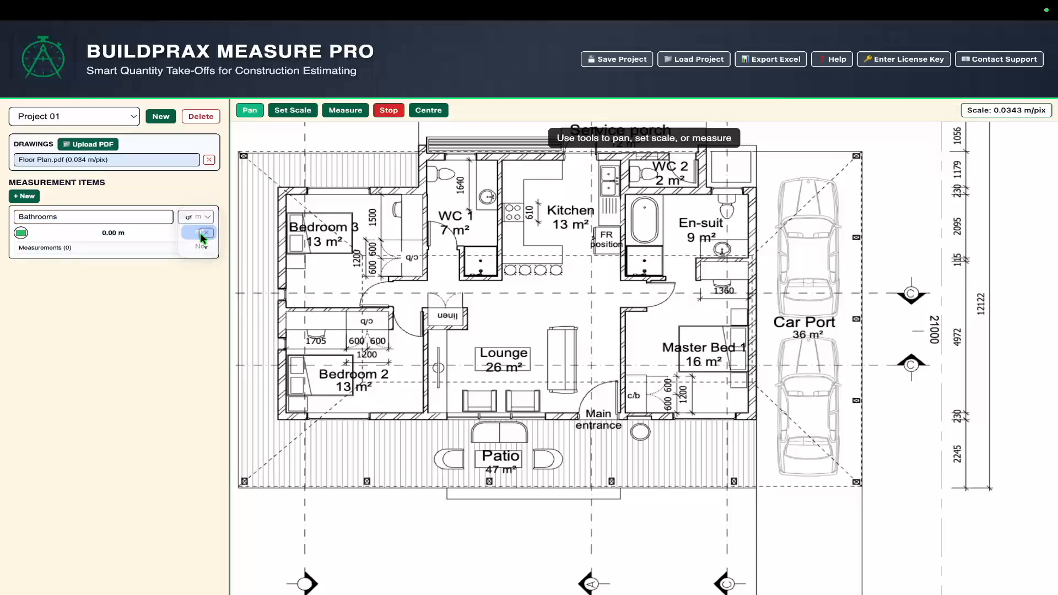
pyautogui.click(20, 235)
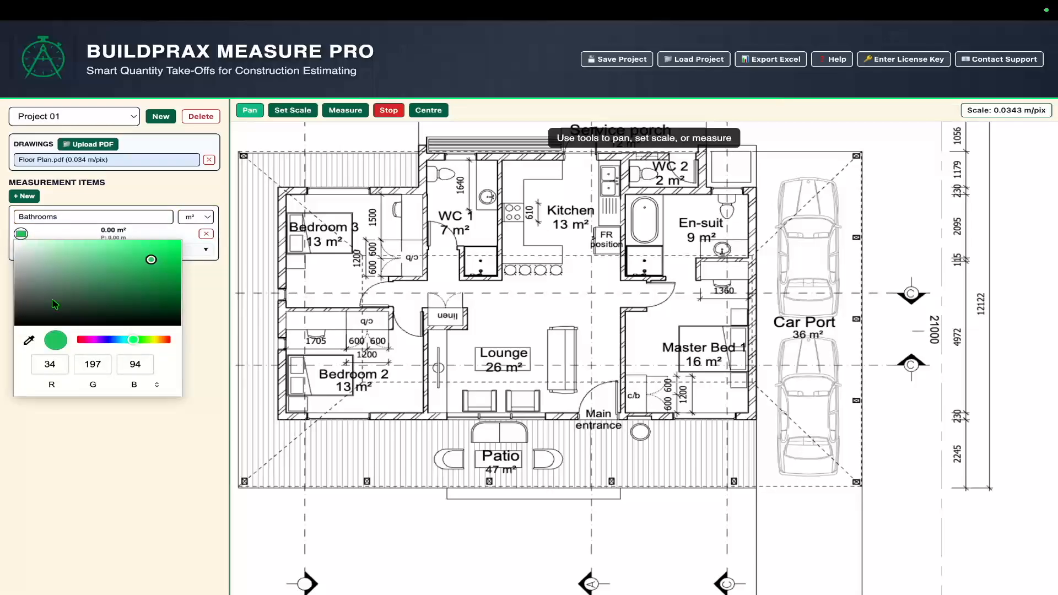
pyautogui.click(107, 340)
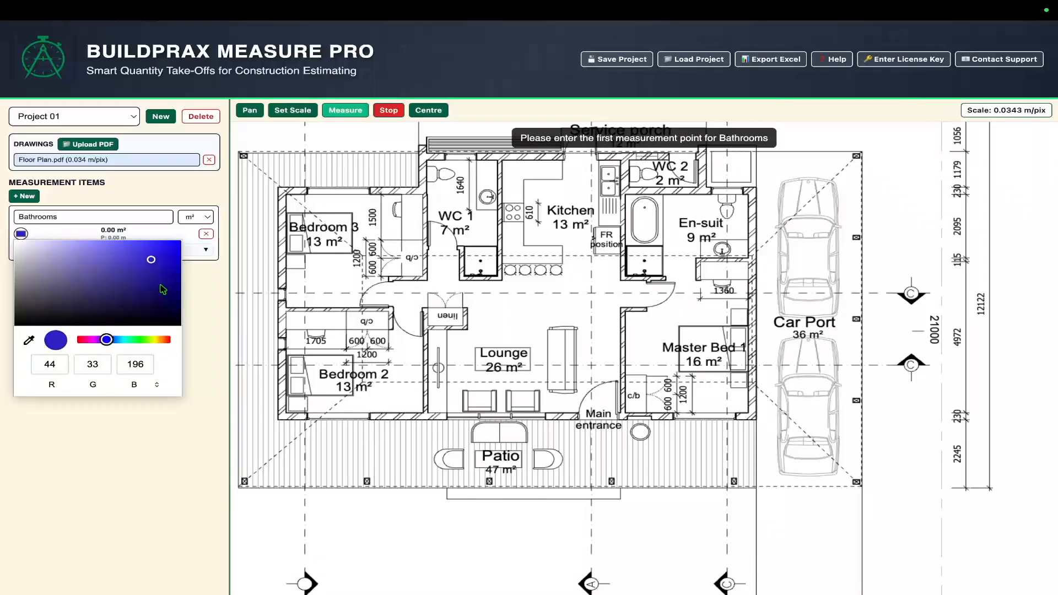
pyautogui.press('Return')
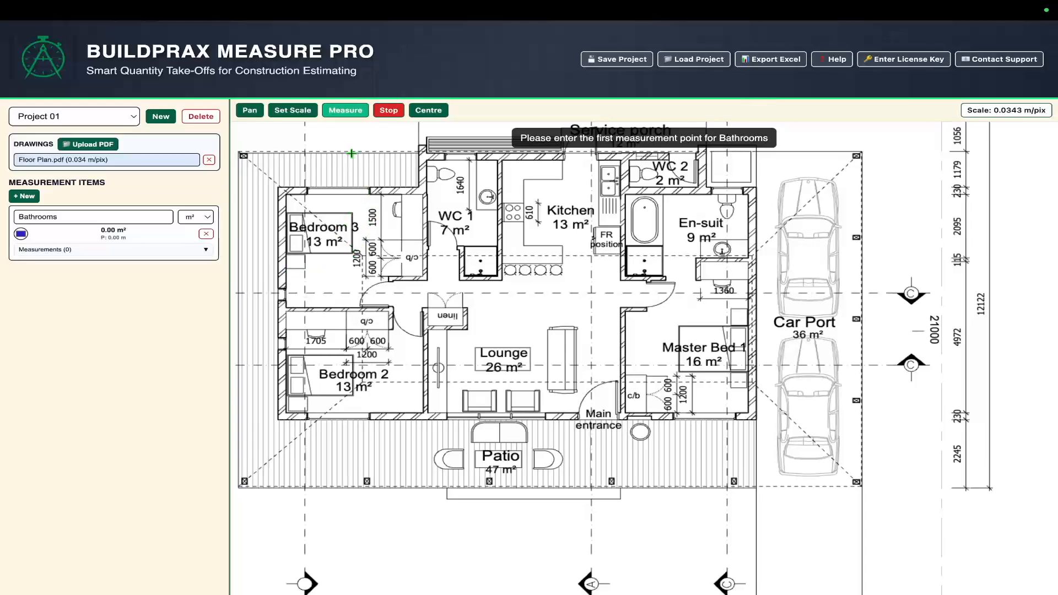
# Start a Bathrooms area measurement in WC 1 with points at both ends of its upper wall's inner face.
pyautogui.click(251, 112)
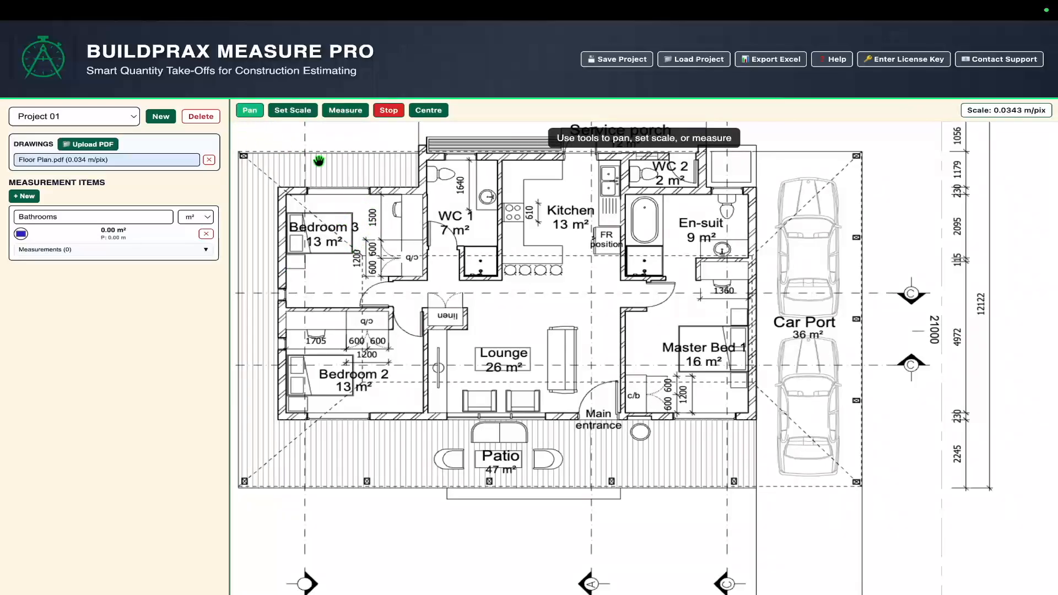
pyautogui.moveTo(367, 155)
pyautogui.mouseDown()
pyautogui.moveTo(426, 160)
pyautogui.moveTo(335, 170)
pyautogui.moveTo(442, 209)
pyautogui.mouseUp()
pyautogui.scroll(6, 343, 176)
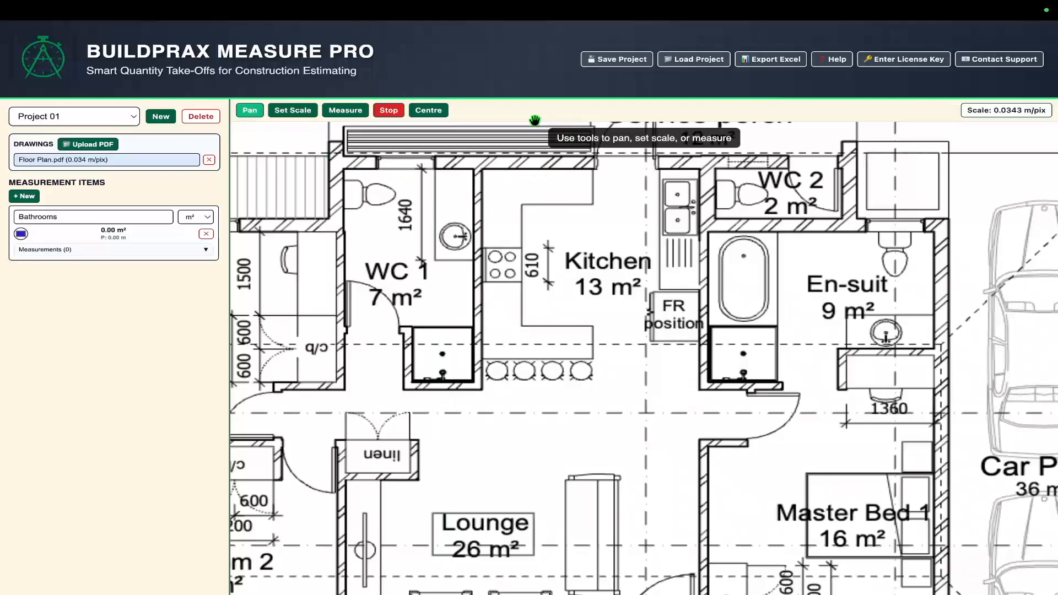
pyautogui.click(87, 240)
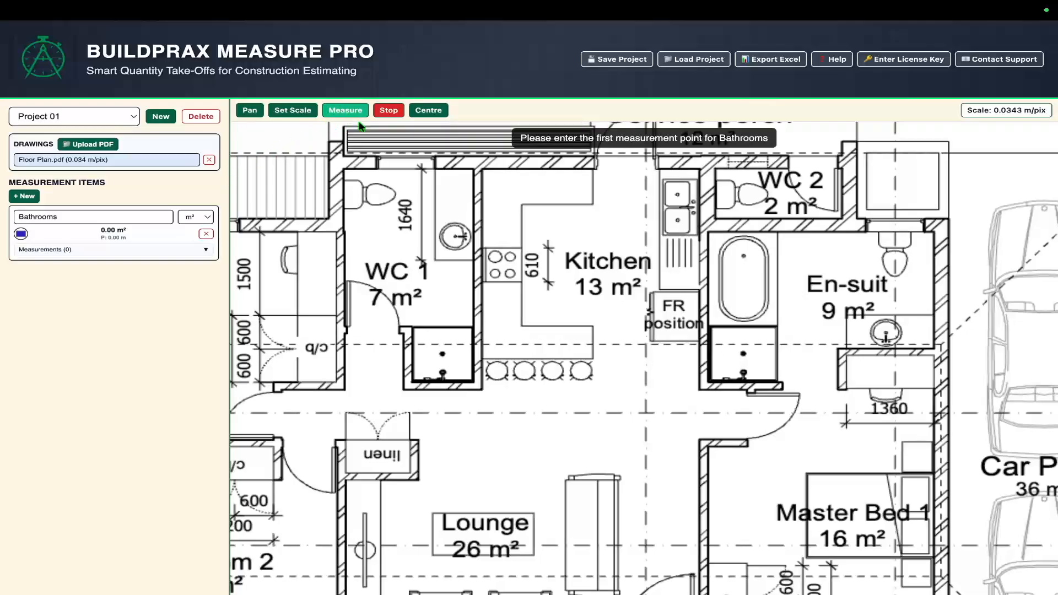
pyautogui.click(346, 169)
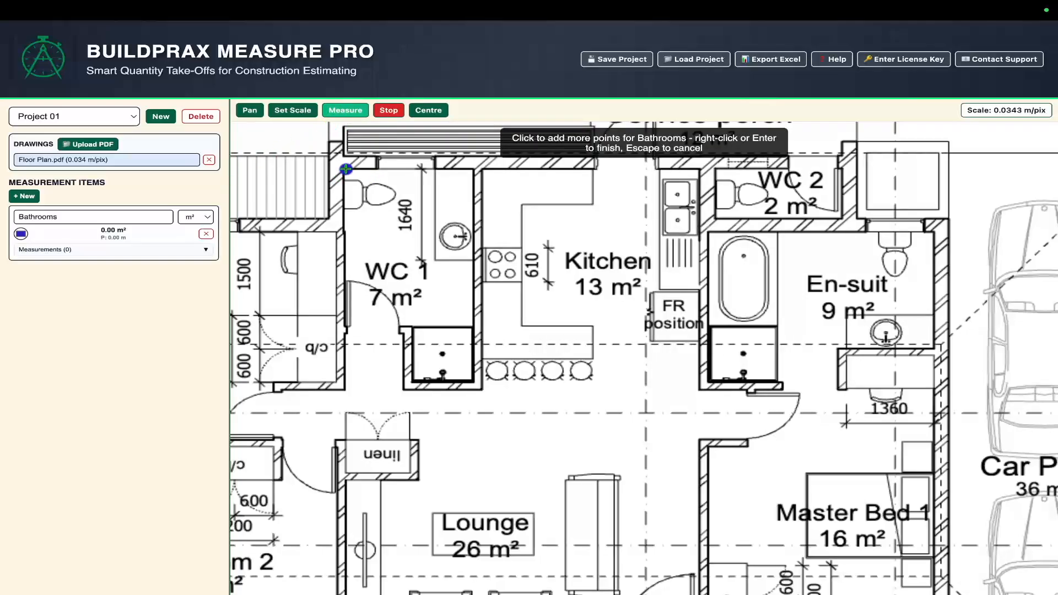
pyautogui.click(472, 170)
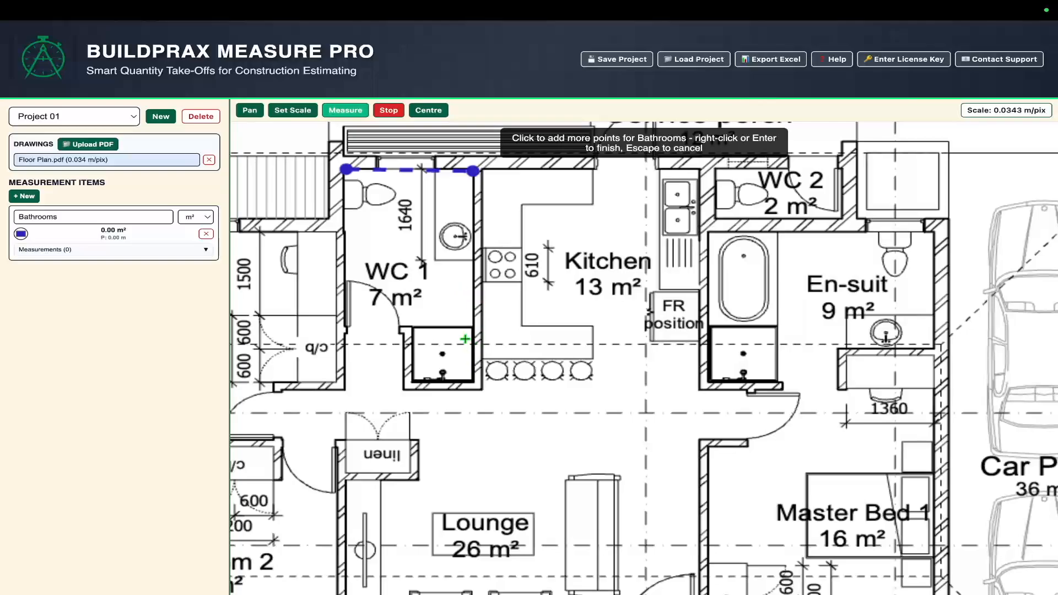
# Complete the WC 1 outline around the shower recess and across the doorway, enclosing about 6.5 m².
pyautogui.scroll(2, 453, 316)
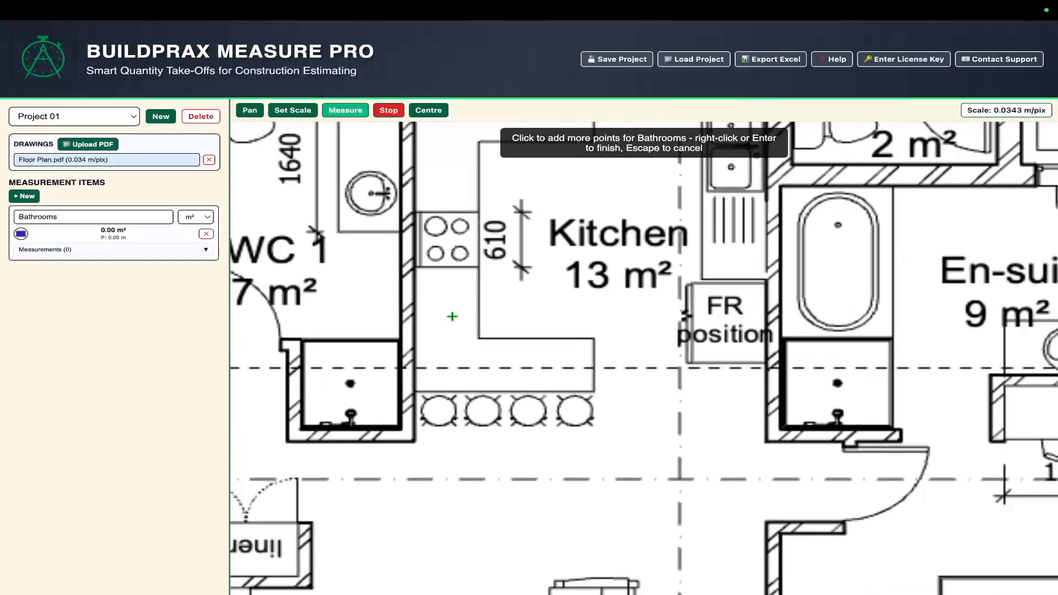
pyautogui.click(250, 113)
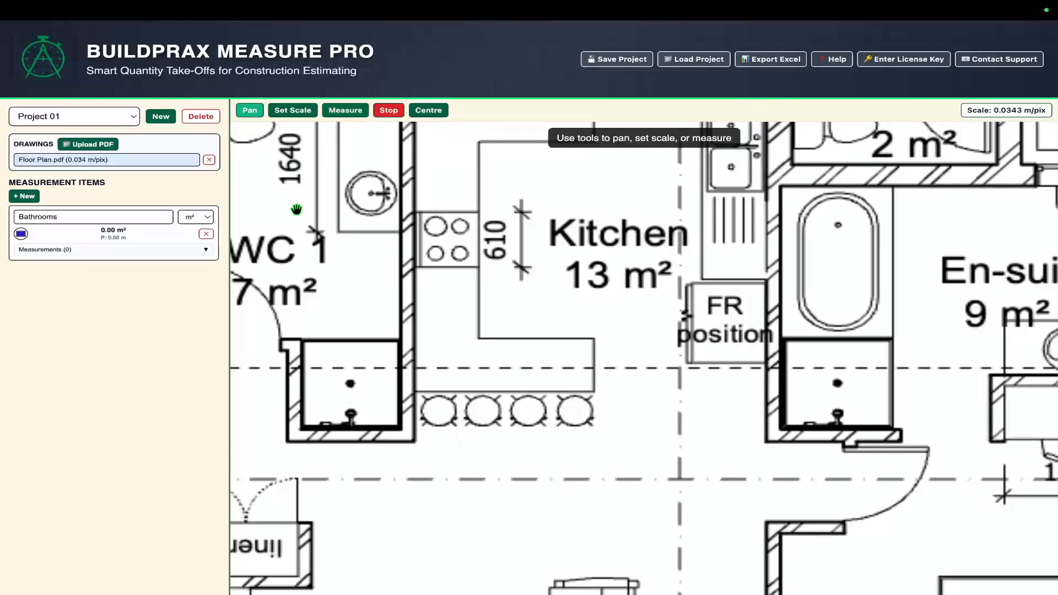
pyautogui.moveTo(295, 206); pyautogui.dragTo(498, 120)
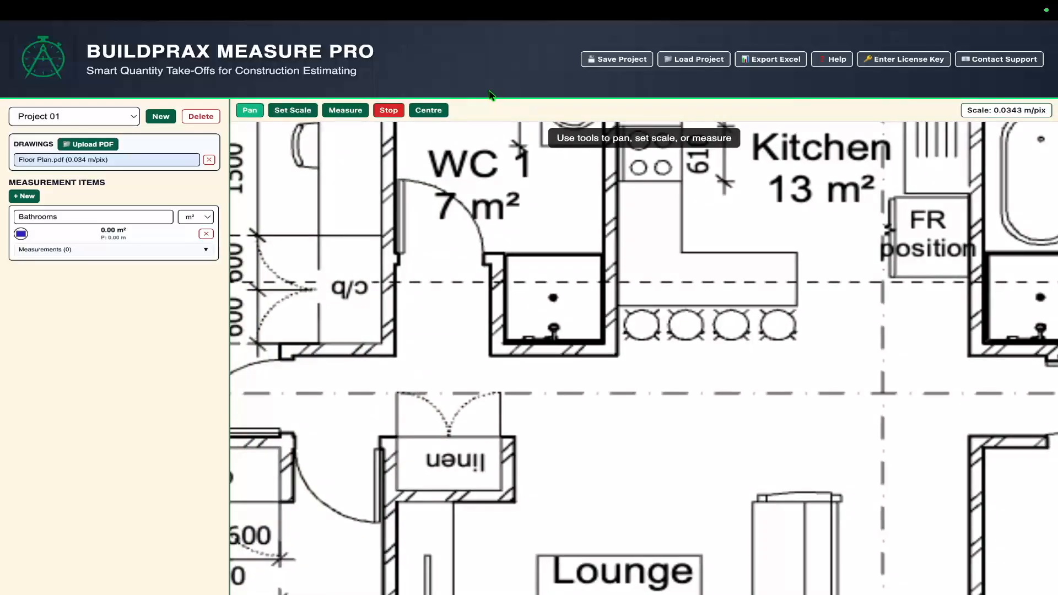
pyautogui.click(345, 111)
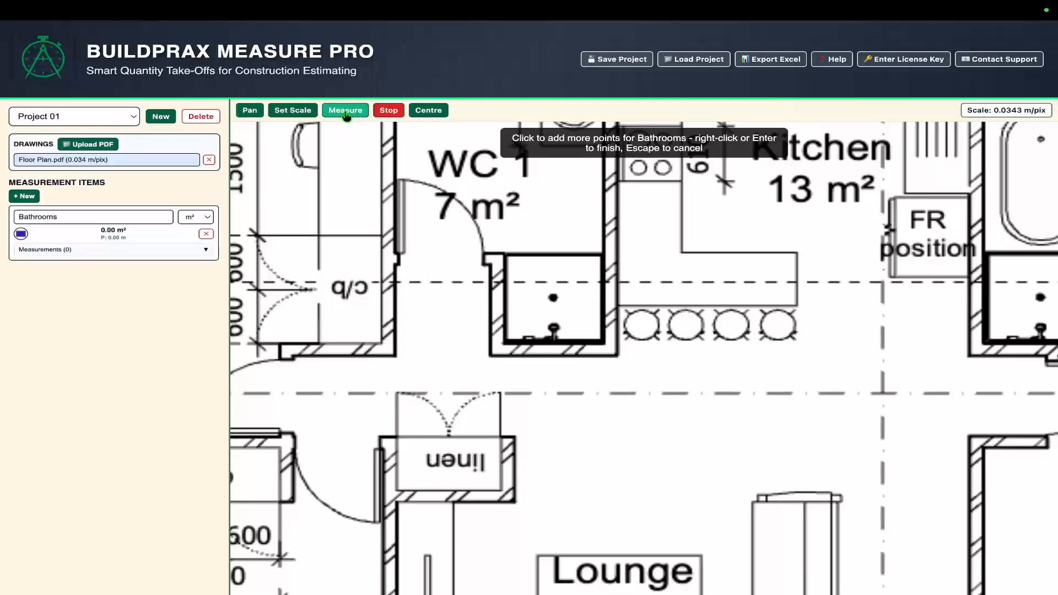
pyautogui.click(603, 345)
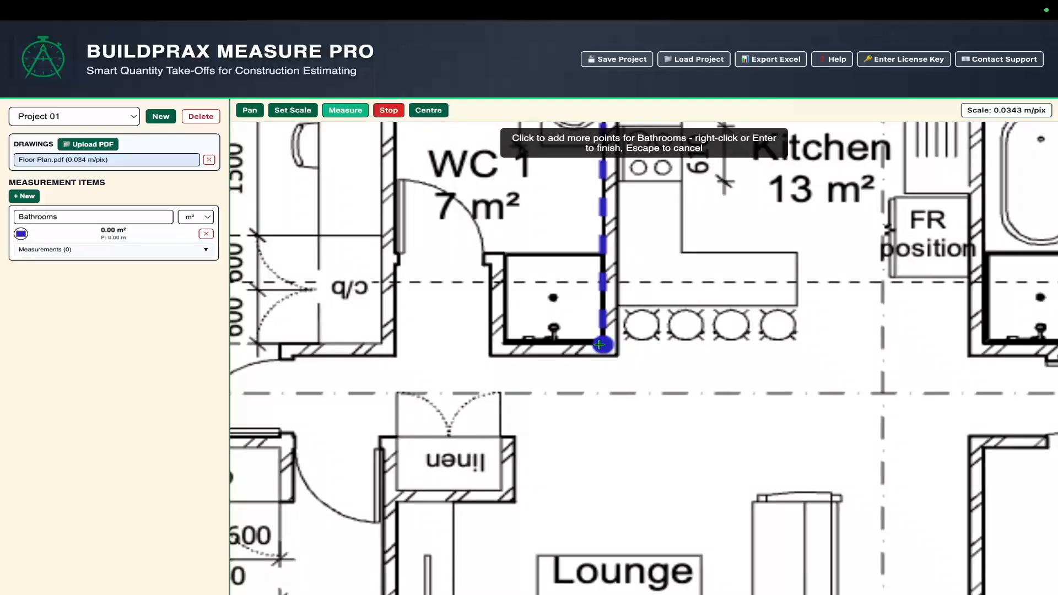
pyautogui.click(506, 344)
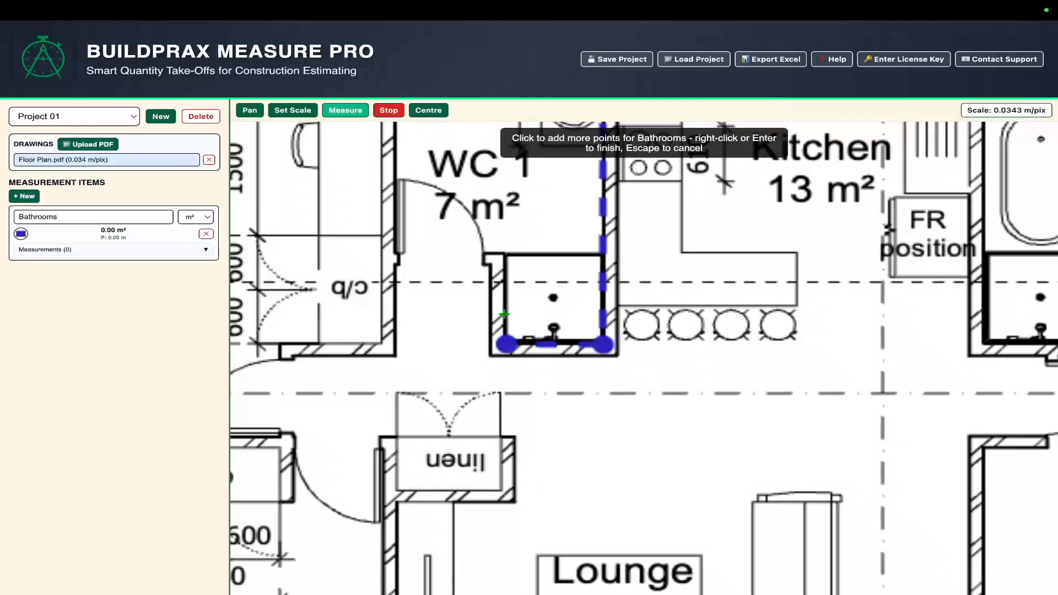
pyautogui.click(508, 253)
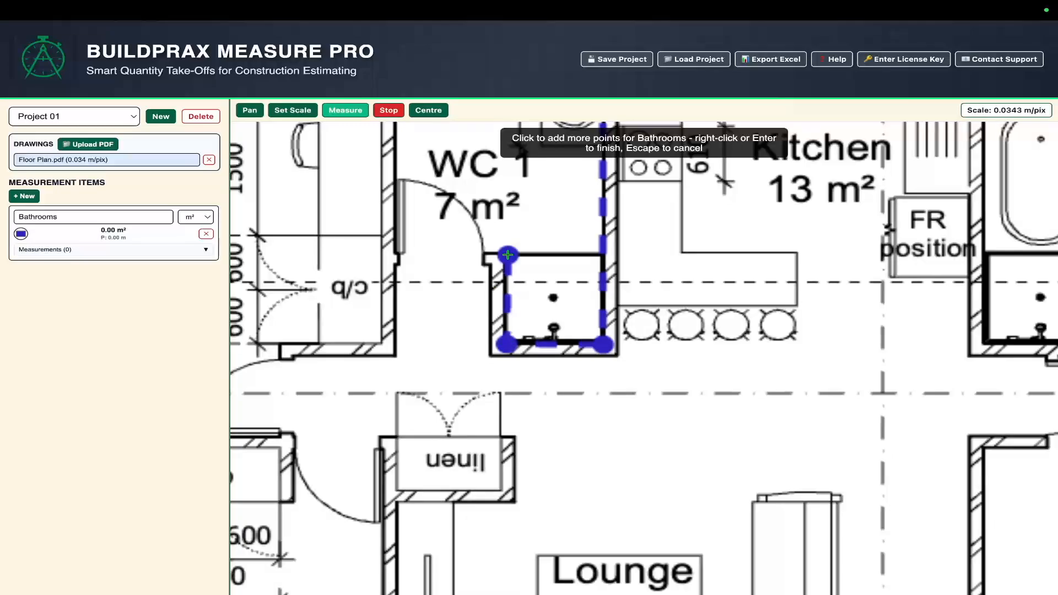
pyautogui.click(393, 254)
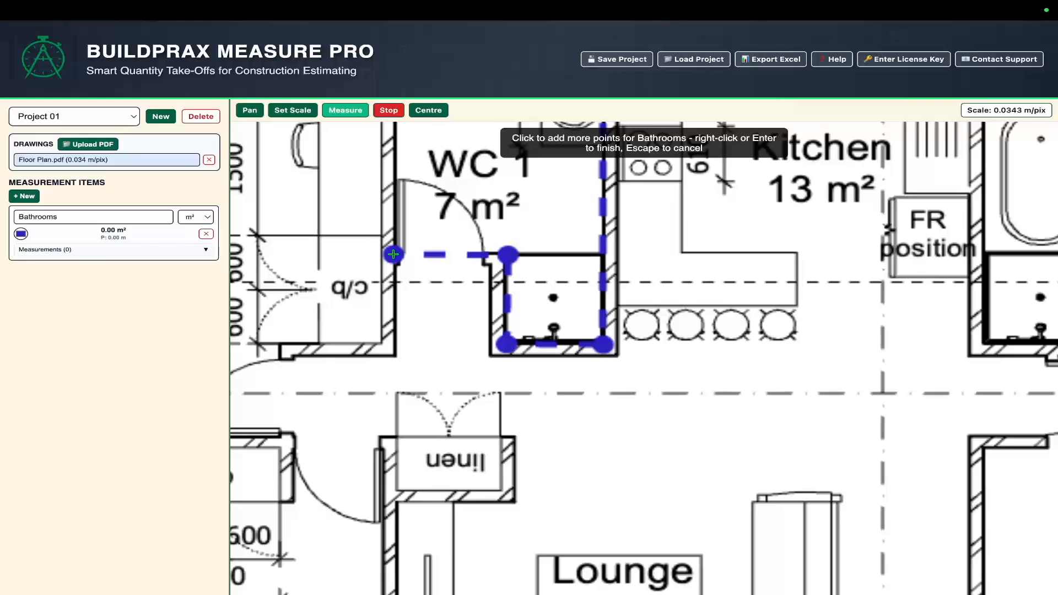
pyautogui.rightClick(393, 254)
# Measure WC 2 as a second Bathrooms area by outlining its four inner corners, about 1.7 m².
pyautogui.scroll(-2, 469, 210)
pyautogui.scroll(-3, 468, 210)
pyautogui.scroll(4, 469, 210)
pyautogui.scroll(-1, 469, 210)
pyautogui.scroll(2, 469, 210)
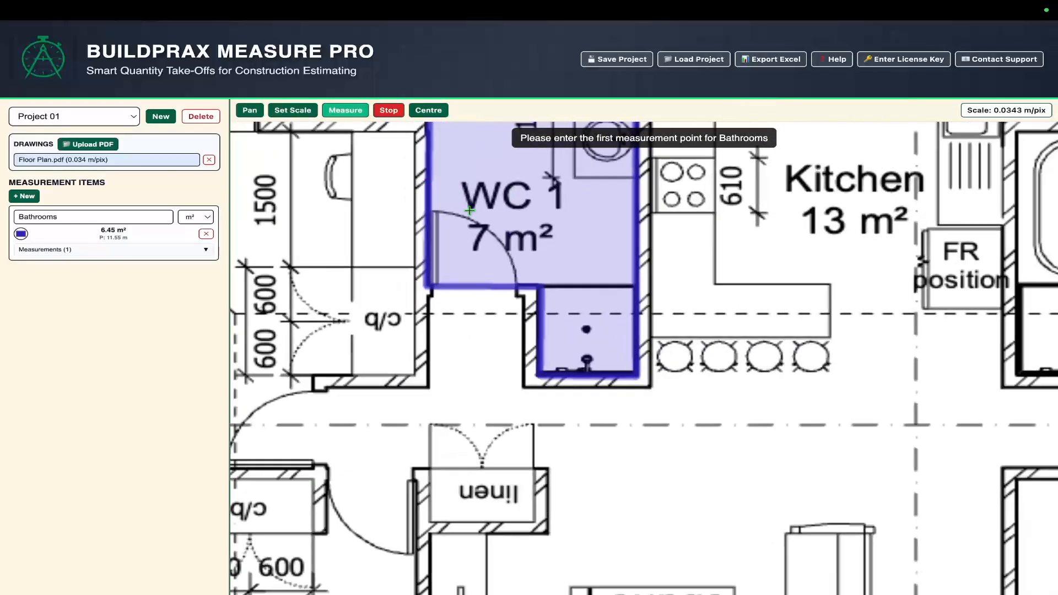
pyautogui.click(249, 110)
pyautogui.moveTo(367, 159); pyautogui.dragTo(291, 301)
pyautogui.scroll(-5, 630, 334)
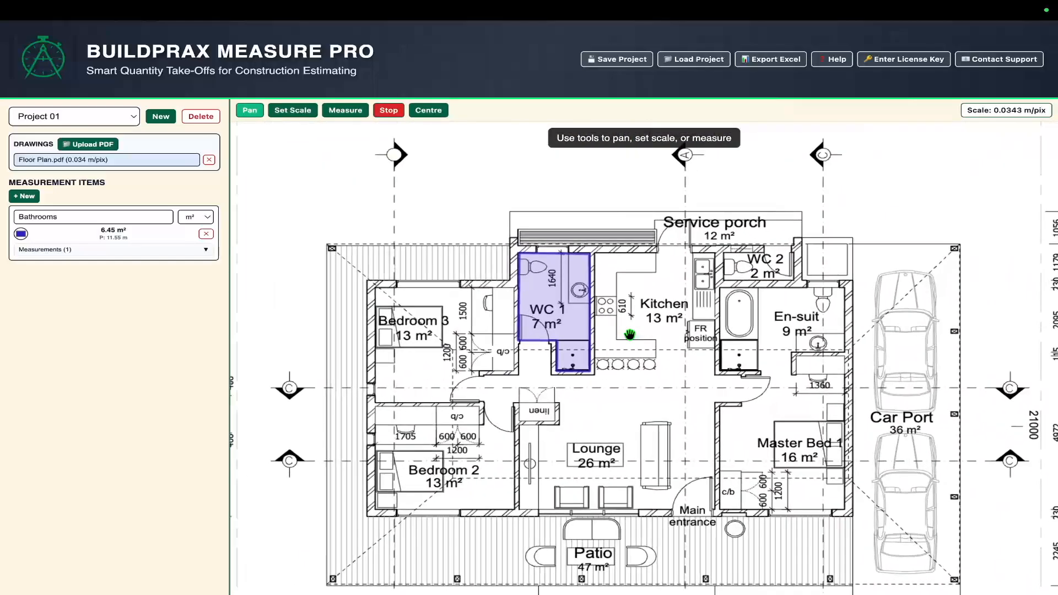
pyautogui.scroll(3, 629, 335)
pyautogui.scroll(-1, 630, 334)
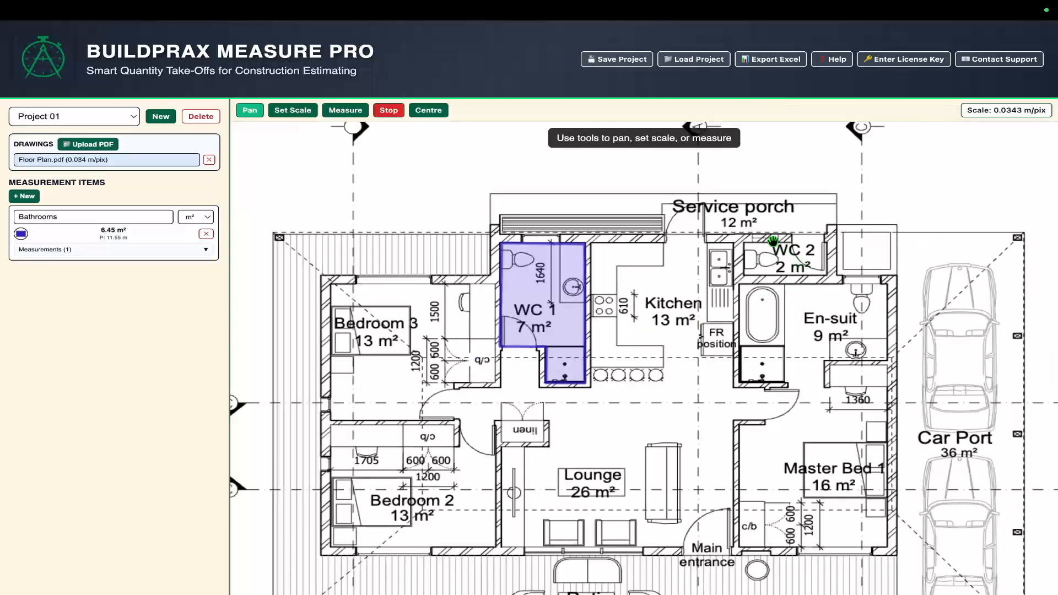
pyautogui.moveTo(656, 299); pyautogui.dragTo(498, 249)
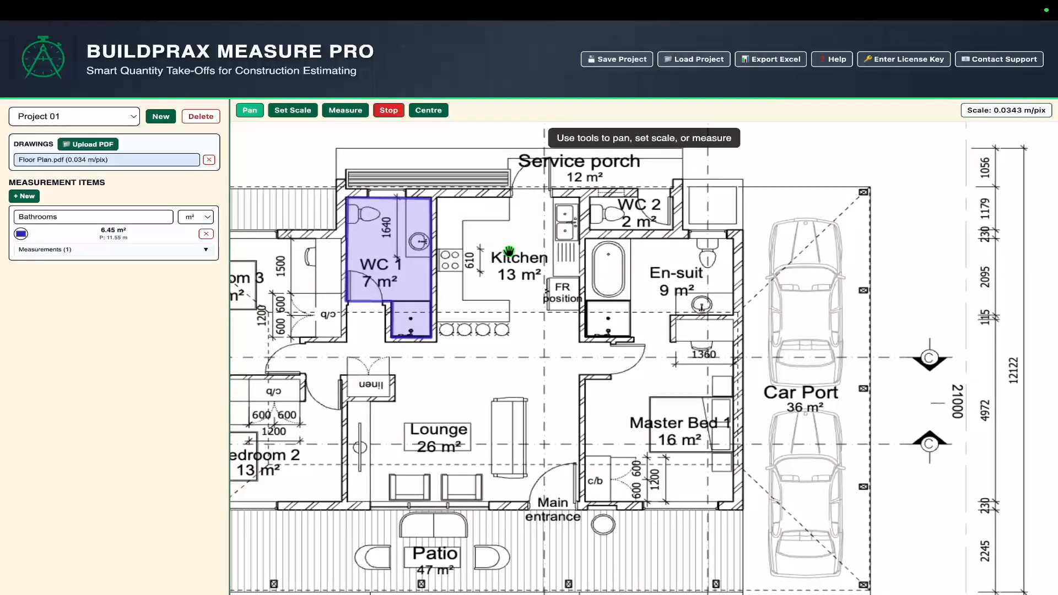
pyautogui.click(345, 112)
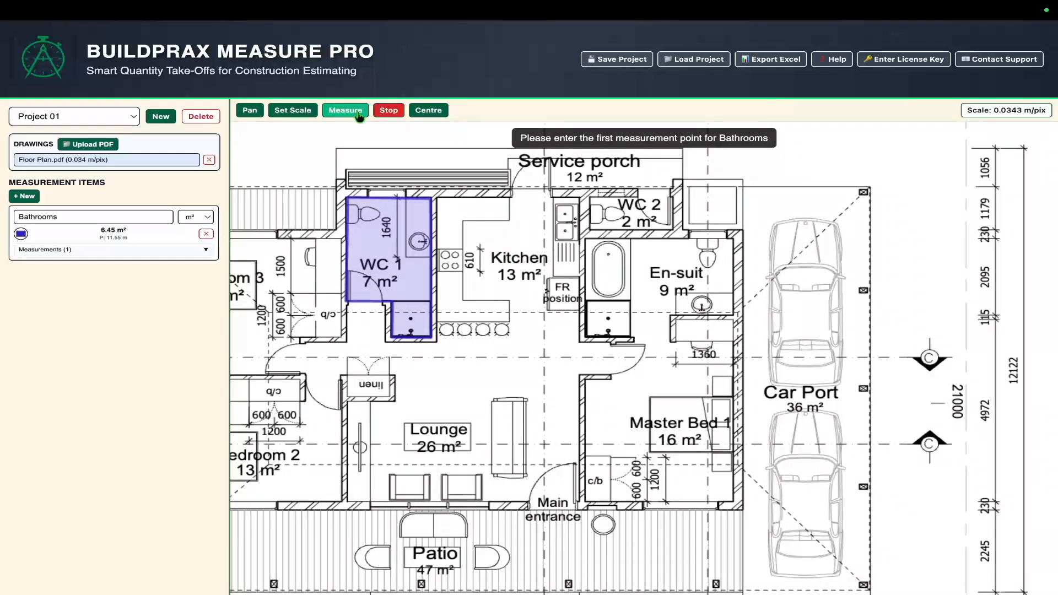
pyautogui.click(590, 197)
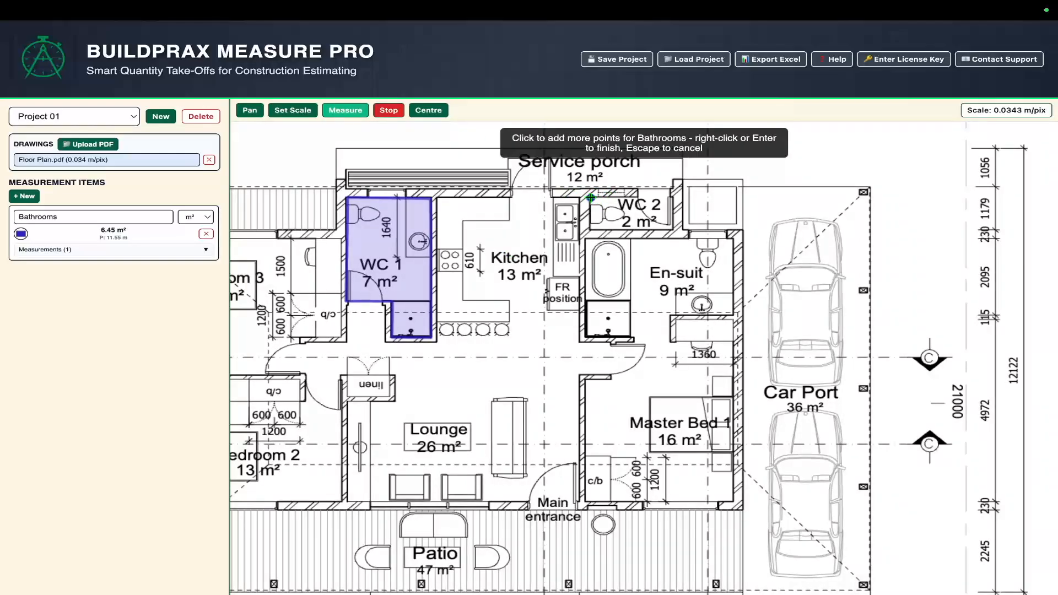
pyautogui.click(673, 197)
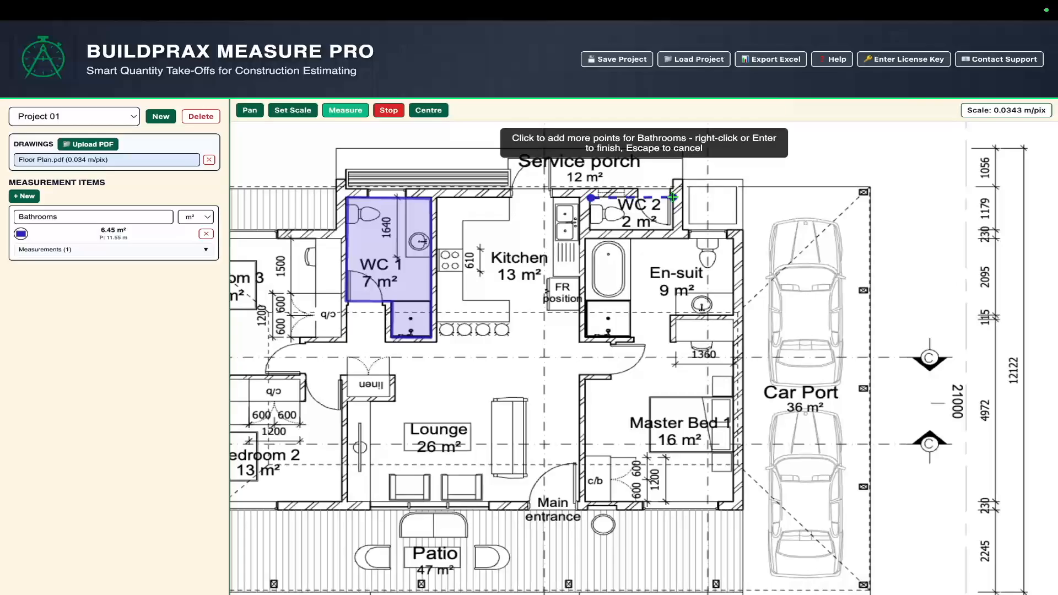
pyautogui.click(672, 230)
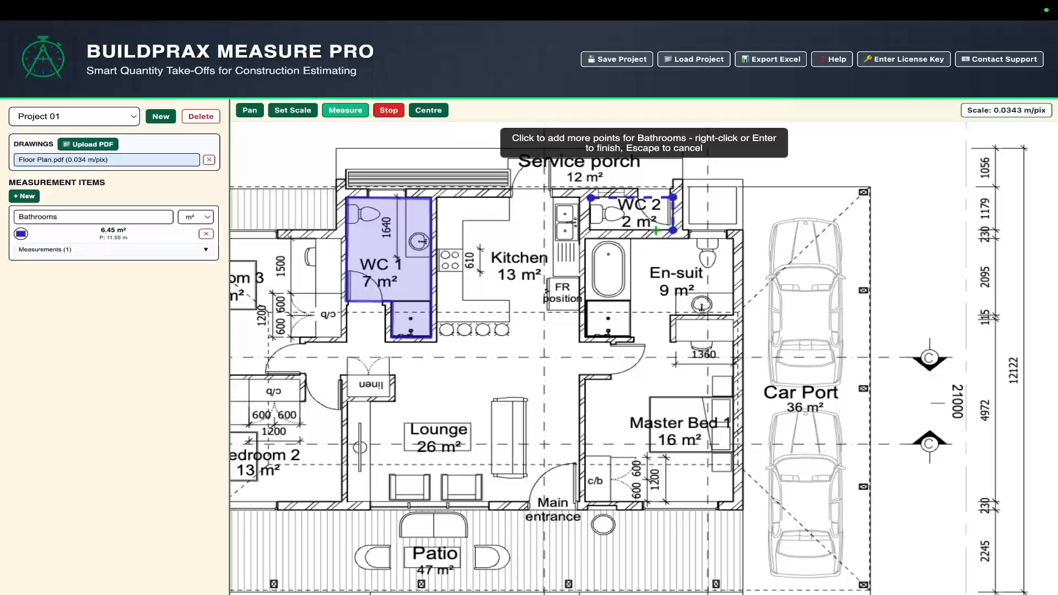
pyautogui.click(590, 229)
pyautogui.rightClick(590, 229)
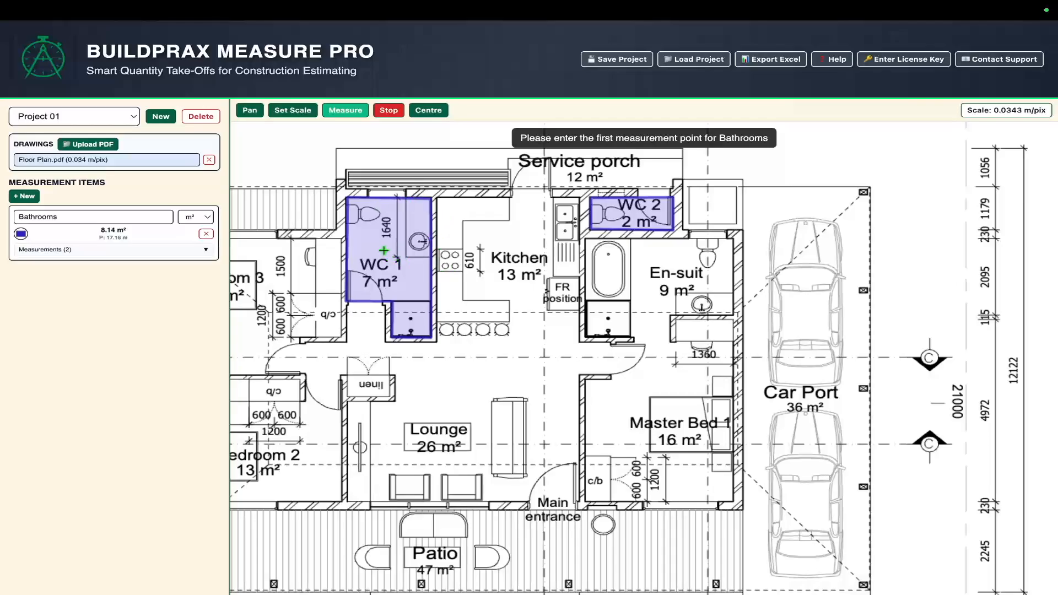
# Outline the washbasin counter in WC 1 as a third Bathrooms area of about 0.9 m², correcting the misplaced second point.
pyautogui.click(406, 197)
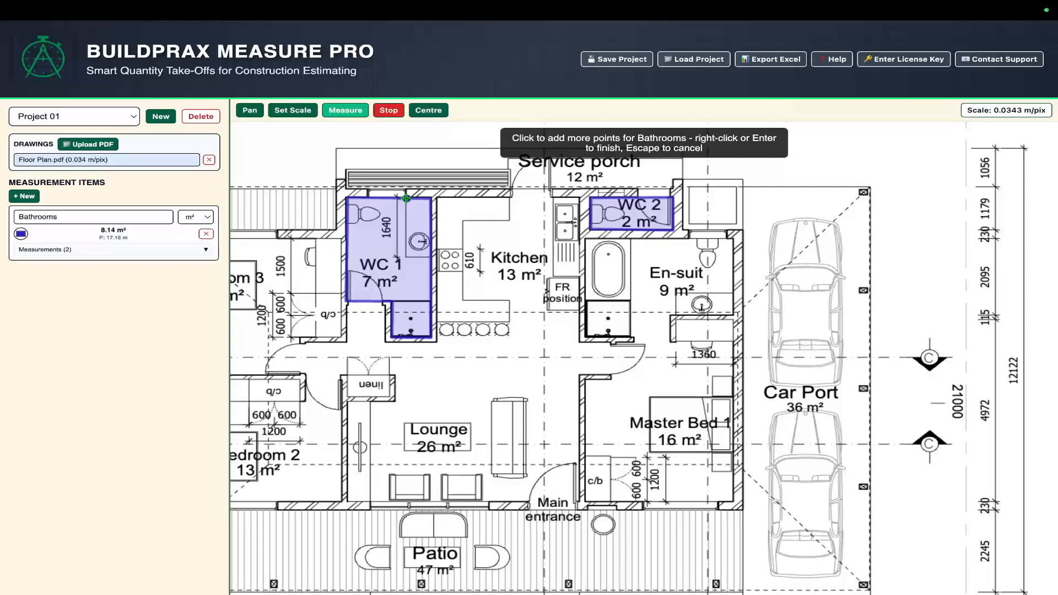
pyautogui.click(412, 277)
pyautogui.press('BackSpace')
pyautogui.click(429, 257)
pyautogui.click(430, 197)
pyautogui.press('Return')
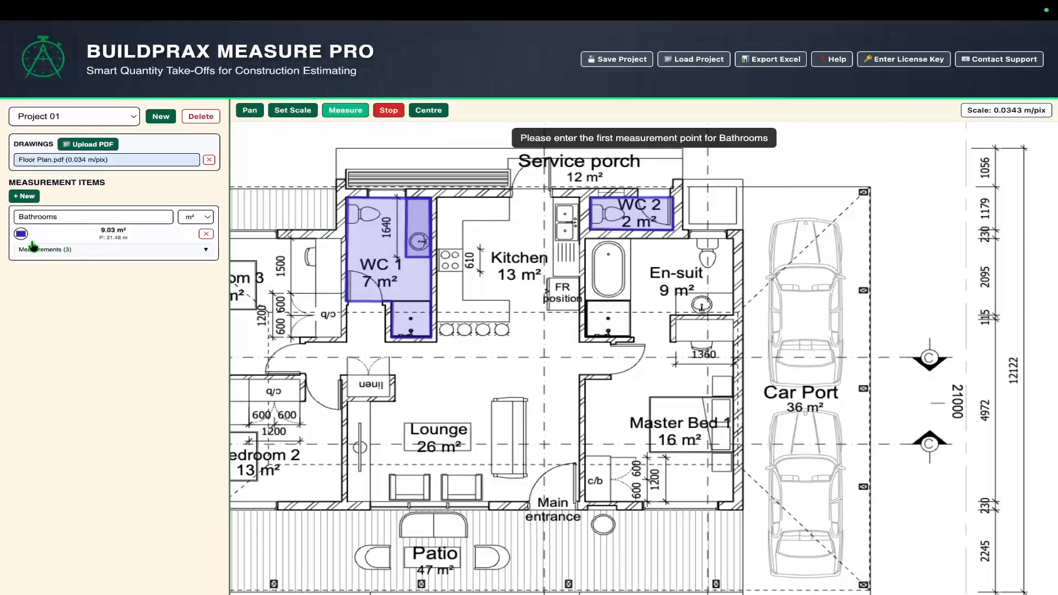
# Turn the washbasin counter measurement M3 into a deduction from the Bathrooms area.
pyautogui.click(56, 252)
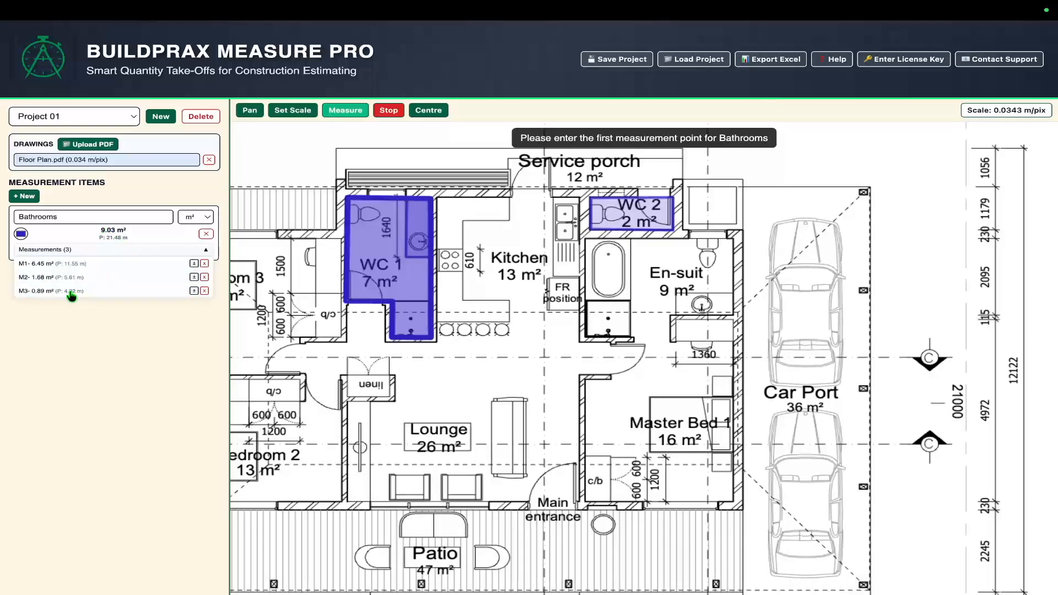
pyautogui.click(194, 291)
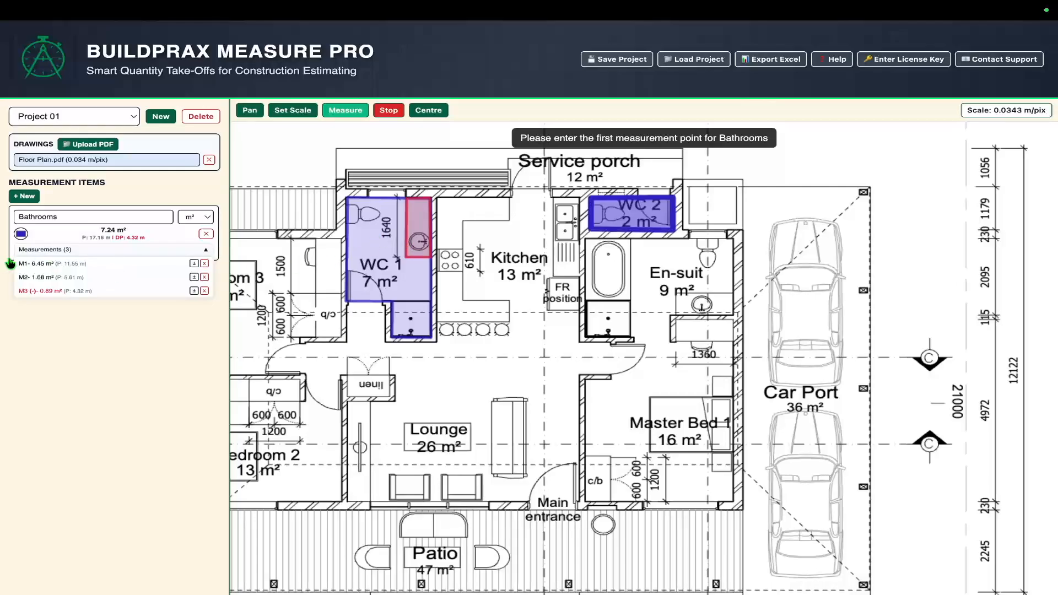
pyautogui.click(65, 252)
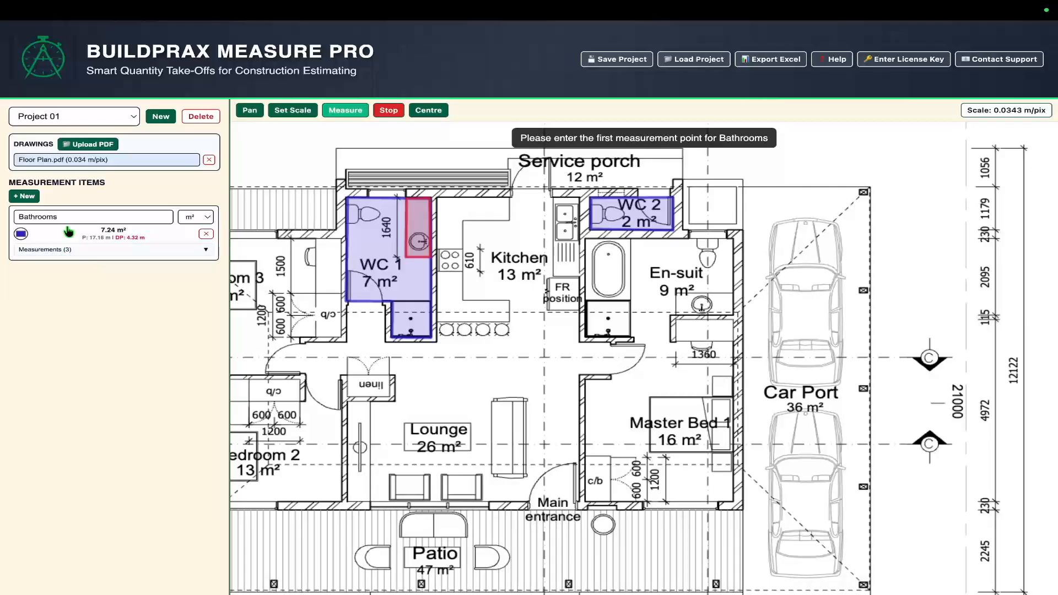
# Add a second measurement item named External Walls, keeping metres as its unit and green as its colour.
pyautogui.click(25, 198)
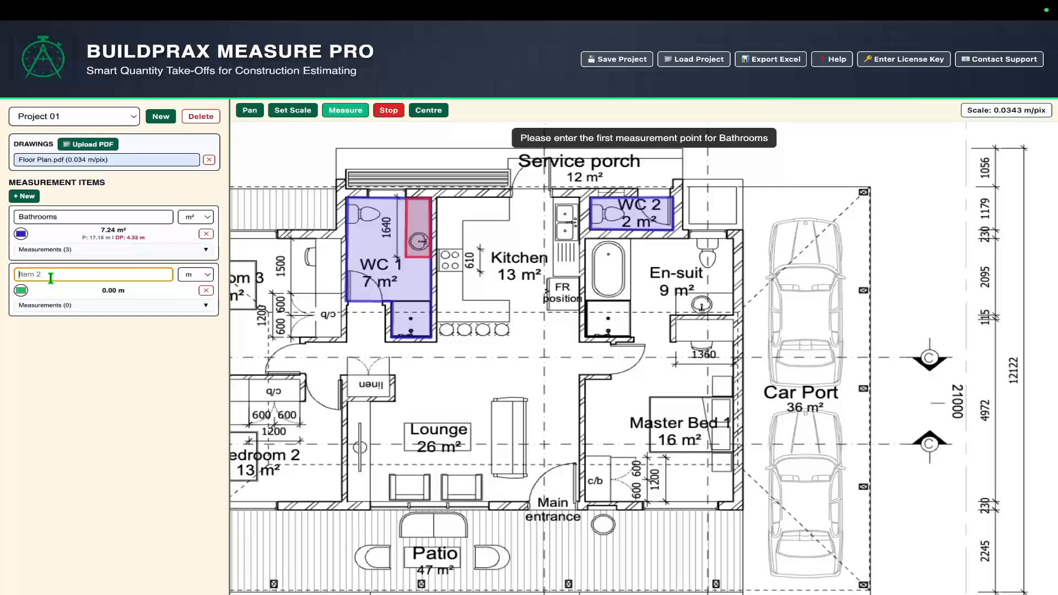
pyautogui.write('External Walls')
pyautogui.press('Tab')
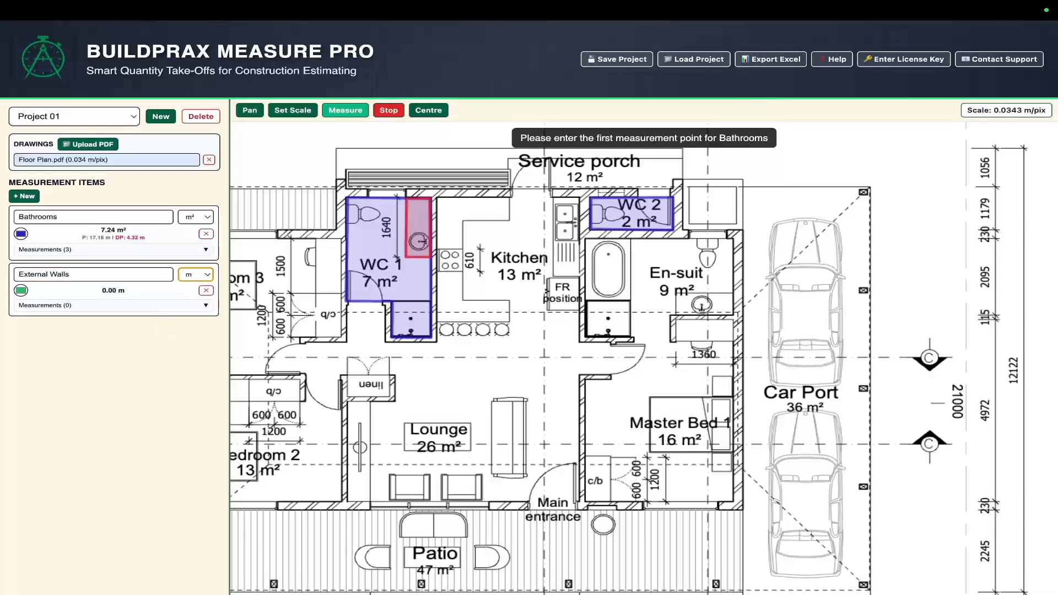
pyautogui.press('Tab')
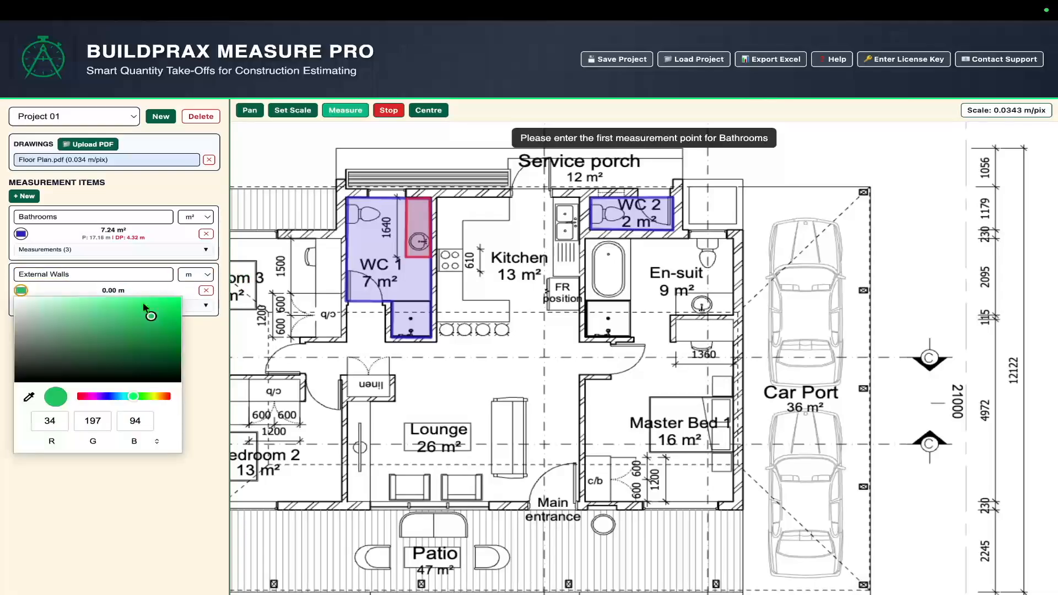
pyautogui.press('Escape')
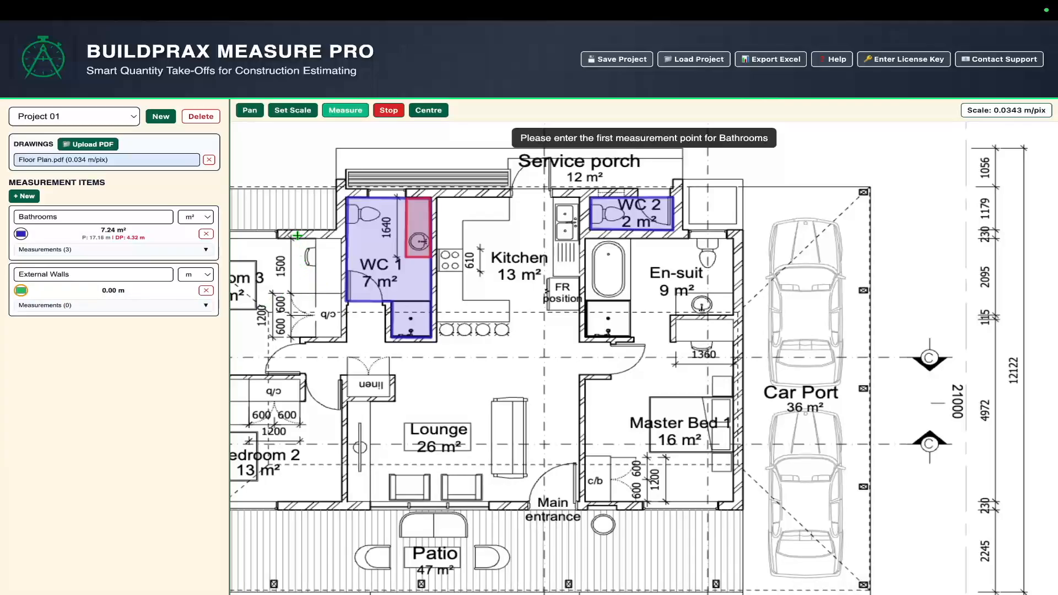
# Try to trace the external wall from WC 2's upper outer corner to the En-suite's outer corner with Bathrooms still active.
pyautogui.click(680, 180)
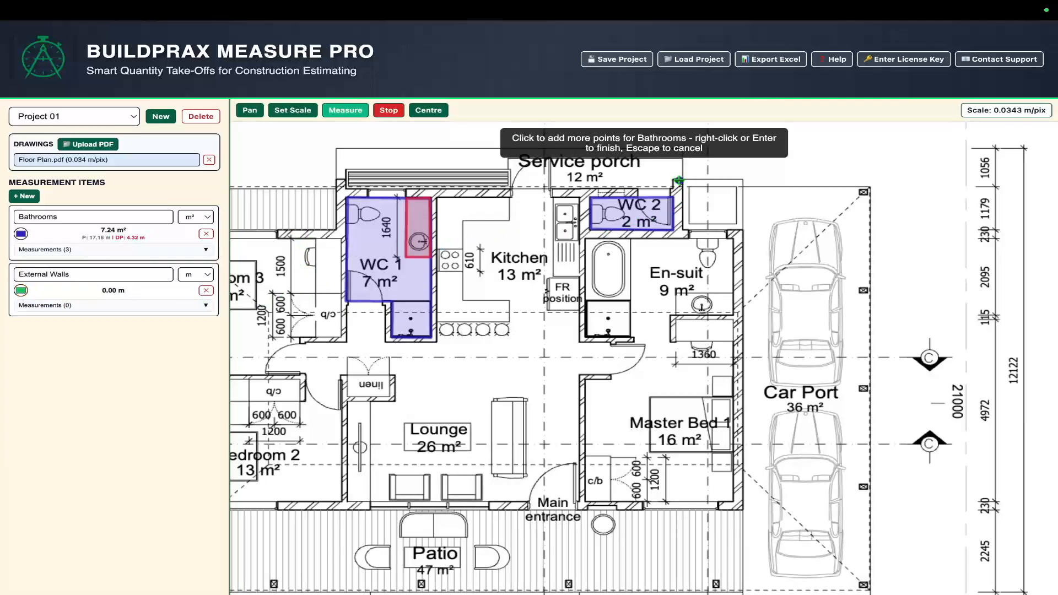
pyautogui.click(681, 239)
pyautogui.click(739, 237)
pyautogui.rightClick(739, 237)
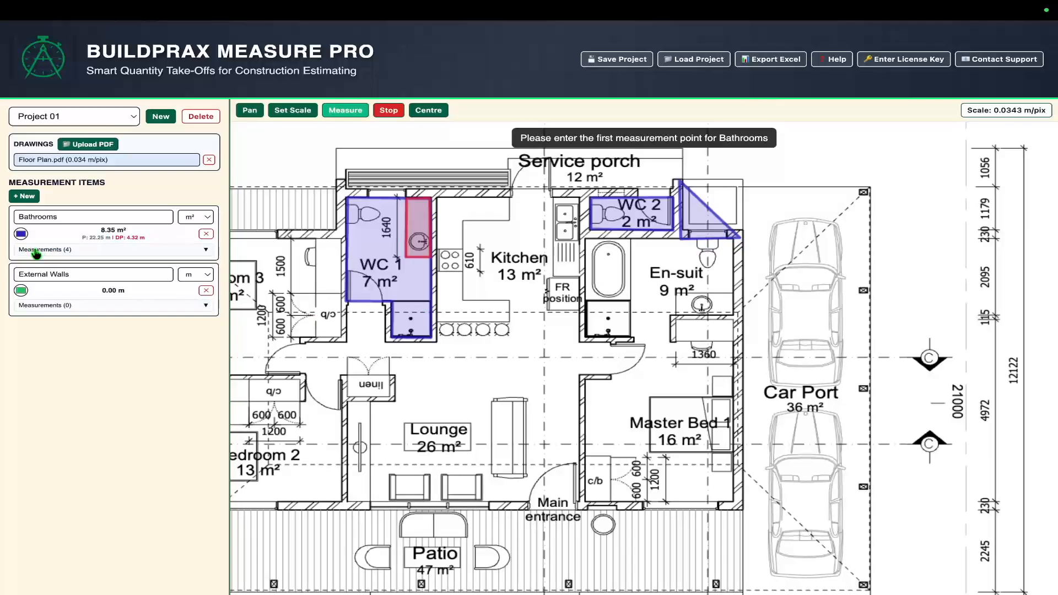
# Delete the stray triangular measurement M4 from the Bathrooms item.
pyautogui.click(67, 252)
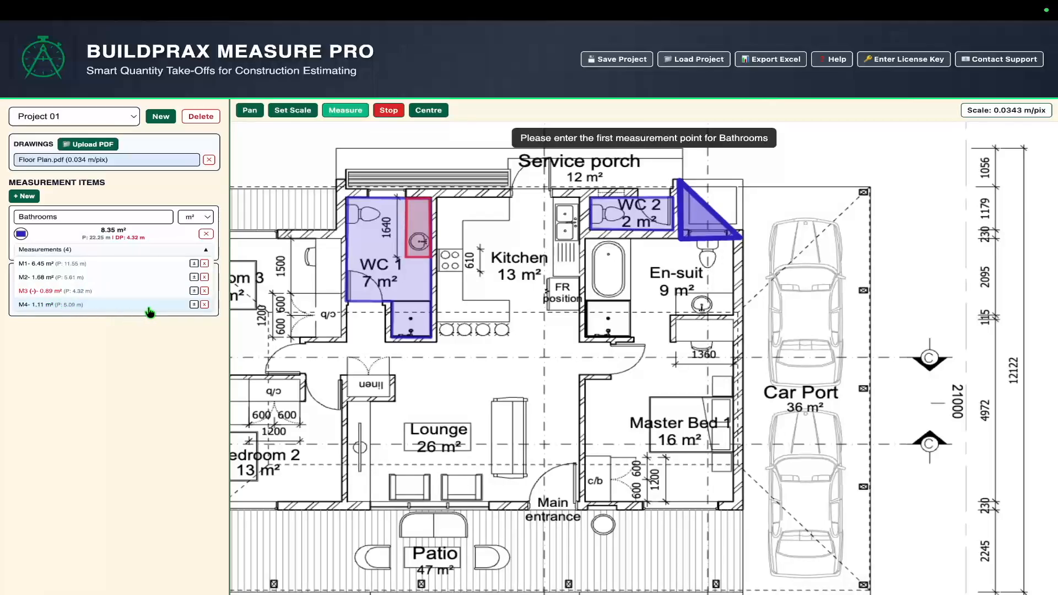
pyautogui.click(204, 305)
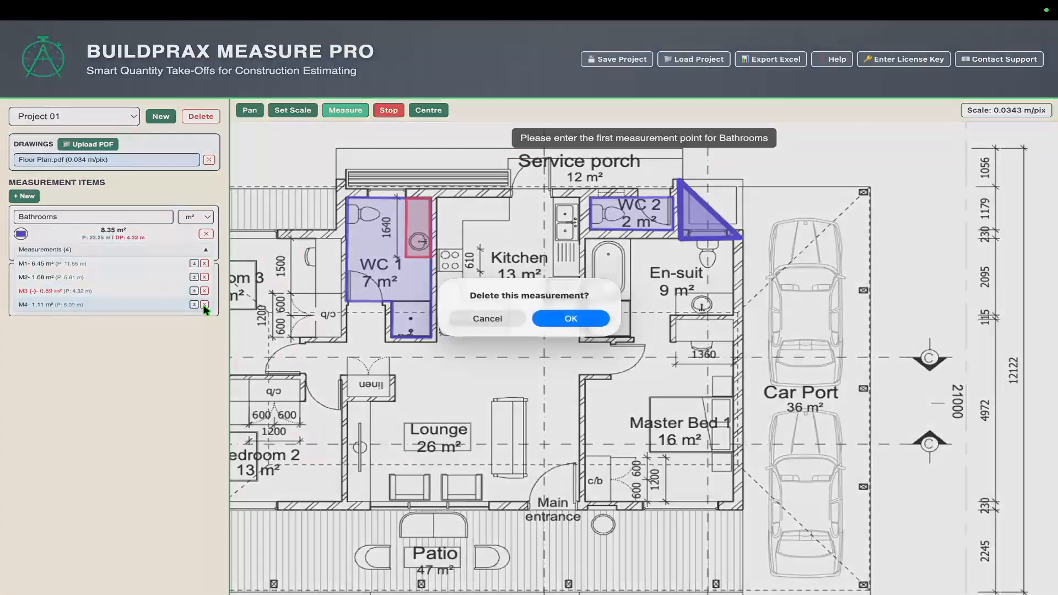
pyautogui.click(570, 317)
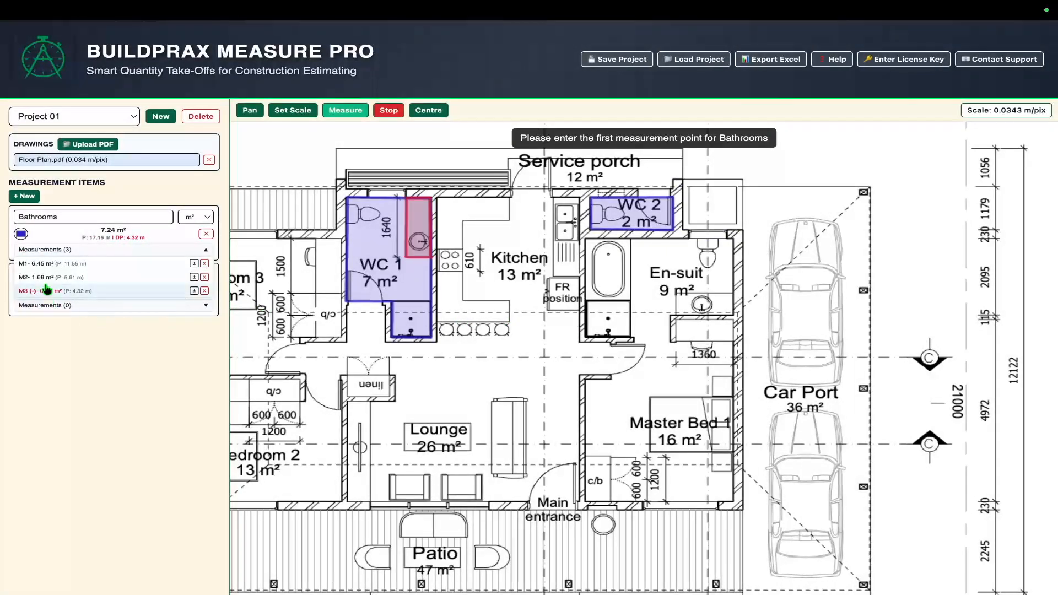
pyautogui.click(72, 251)
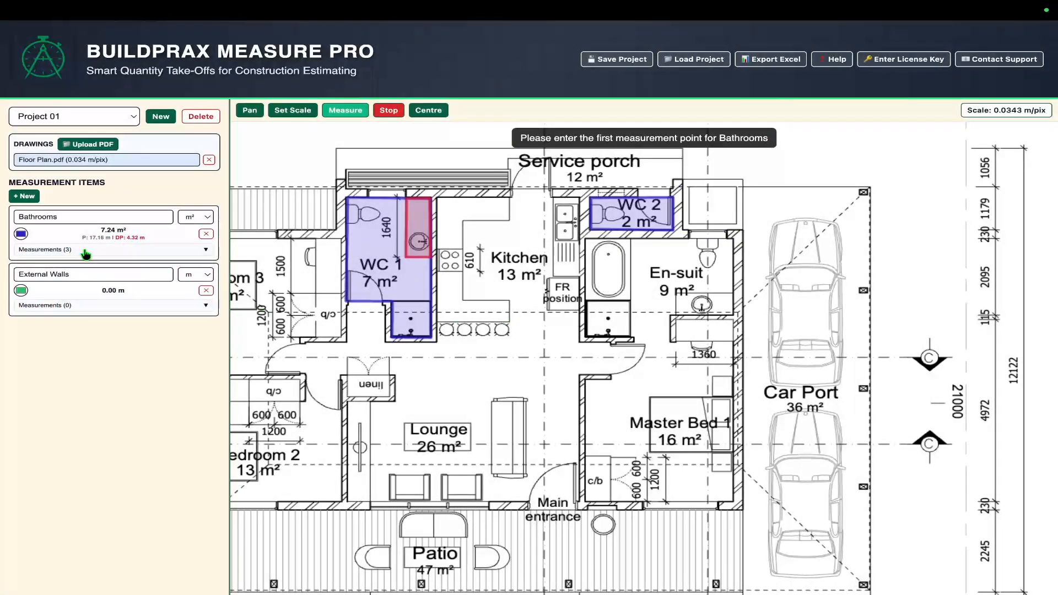
# Measure an External Walls run of about 5.2 m from WC 2's upper outer corner, around the step and down the En-suite's side wall.
pyautogui.click(89, 296)
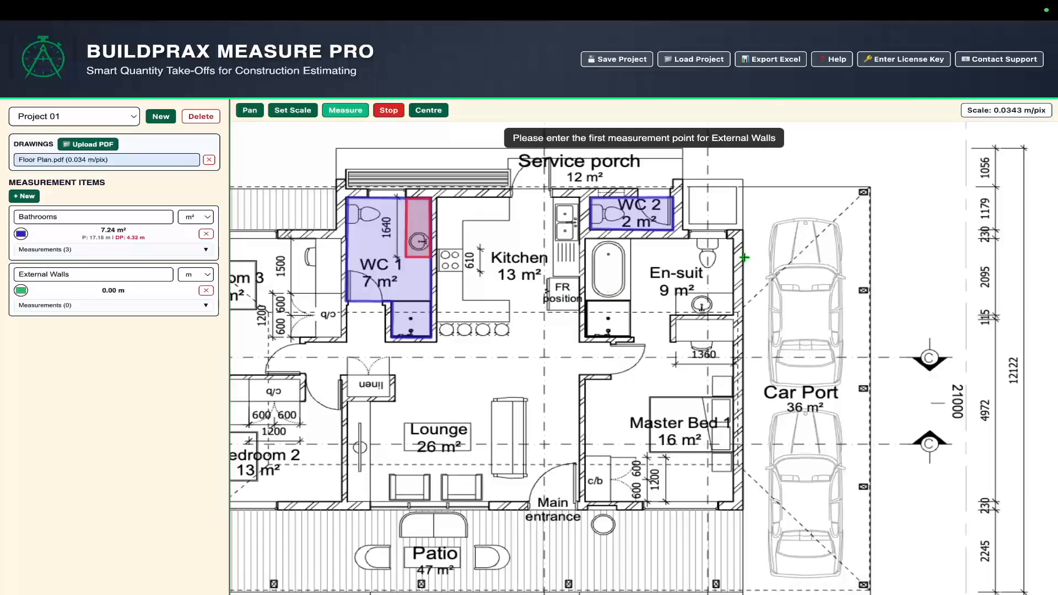
pyautogui.click(679, 179)
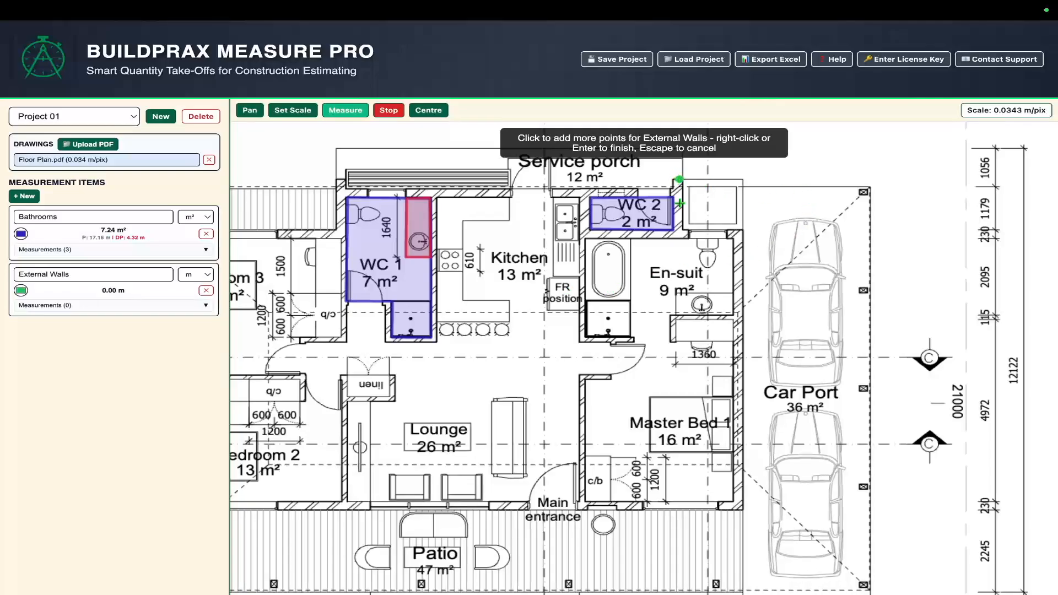
pyautogui.click(682, 239)
pyautogui.click(737, 238)
pyautogui.click(735, 322)
pyautogui.rightClick(735, 322)
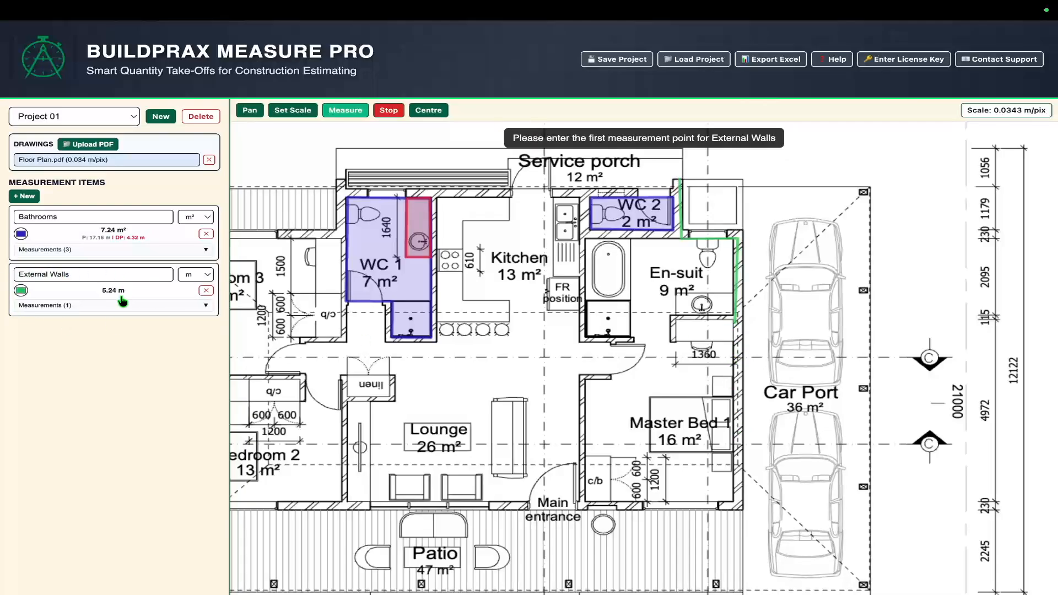
pyautogui.click(67, 306)
pyautogui.click(70, 306)
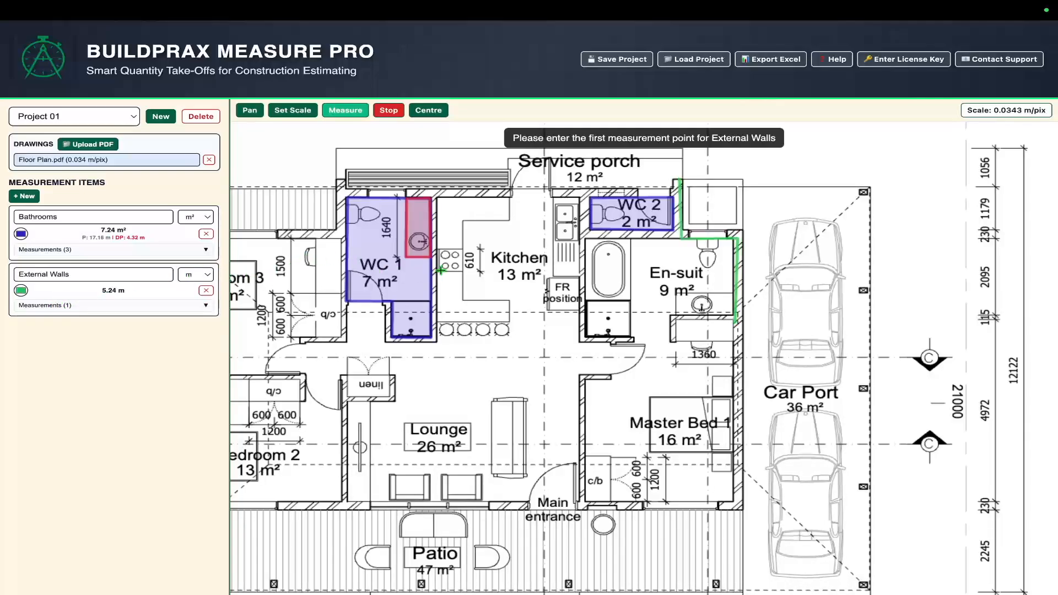